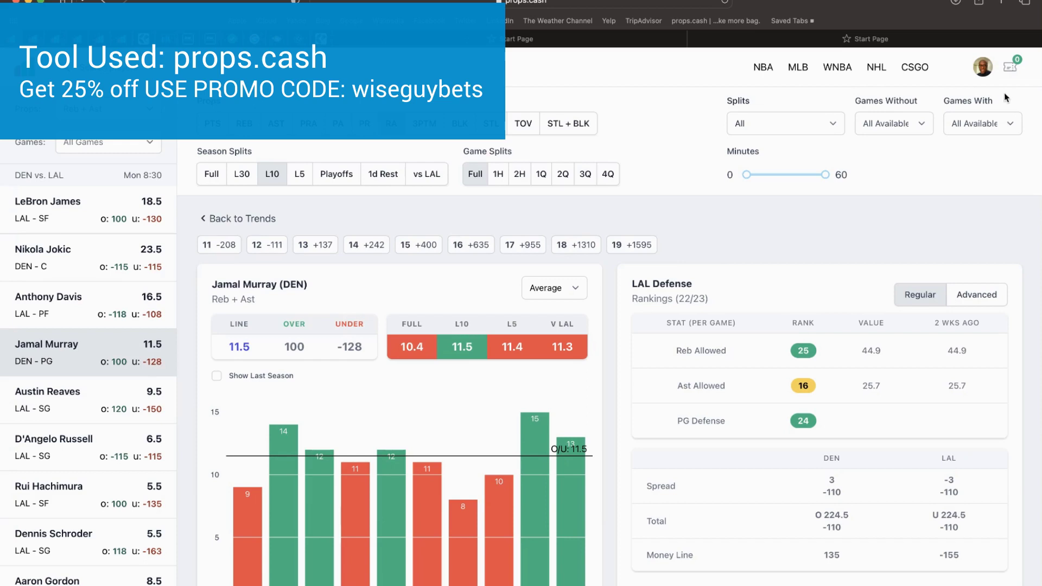
Open, then close the empty Ticket Builder to restore Jamal Murray's Reb + Ast page.
left_click(1010, 71)
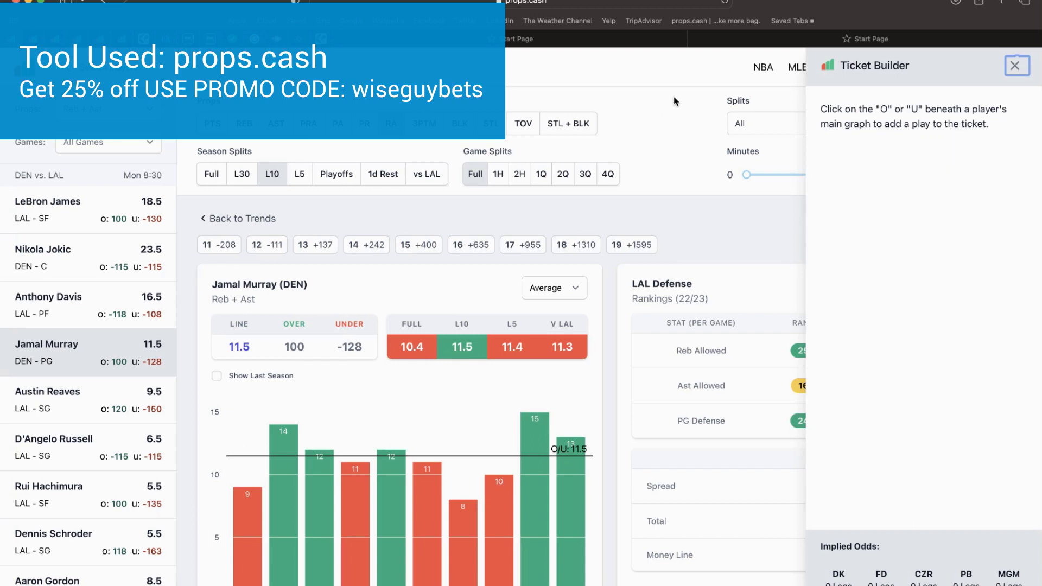
left_click(1015, 66)
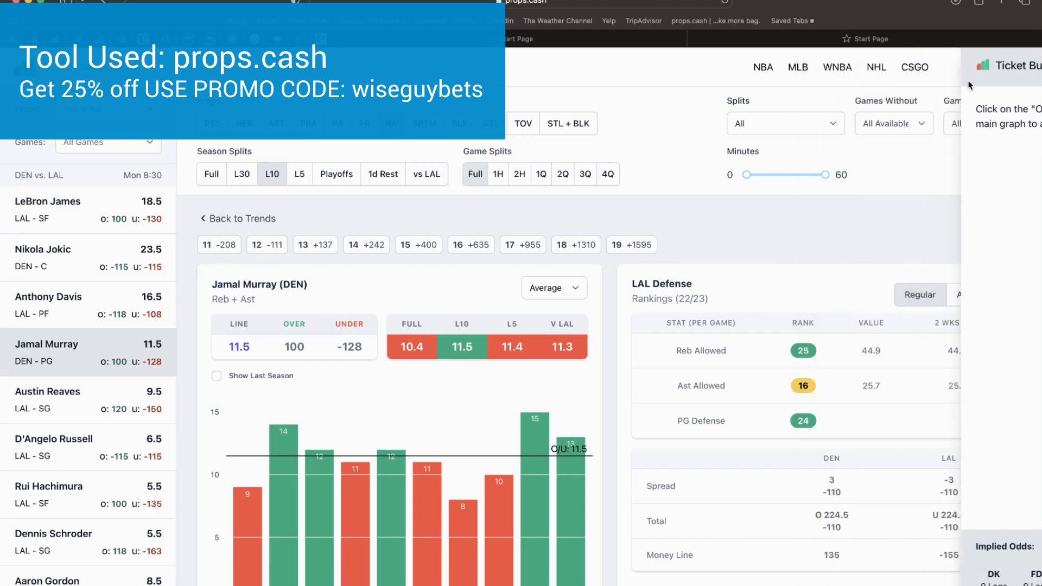
scroll(619, 187, "down", 2)
scroll(605, 201, "up", 2)
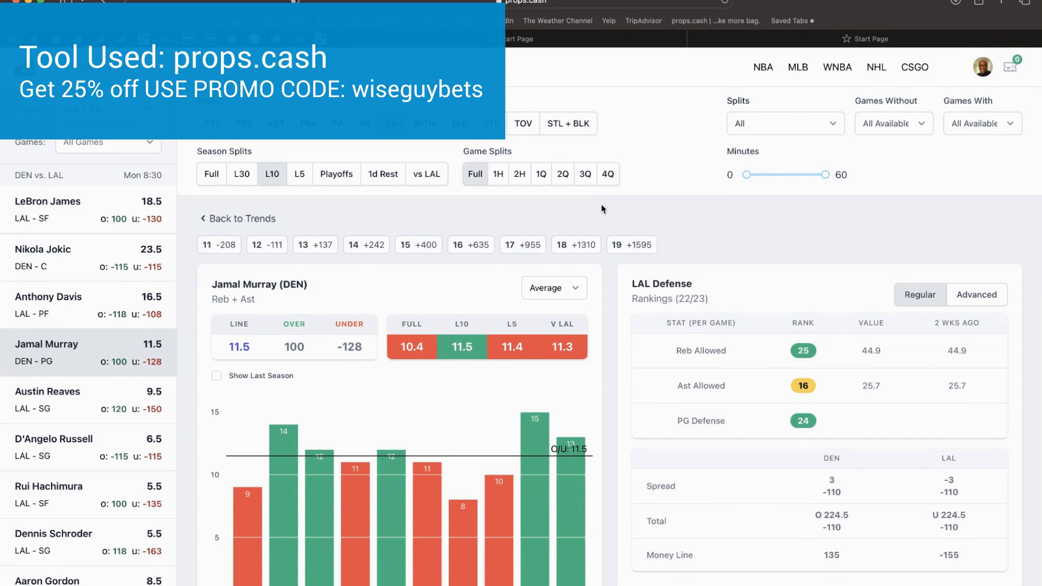
Scroll to Jamal Murray's last-10 Reb + Ast chart showing a 5-of-10 hit rate at 11.5.
scroll(602, 209, "down", 2)
scroll(603, 209, "down", 3)
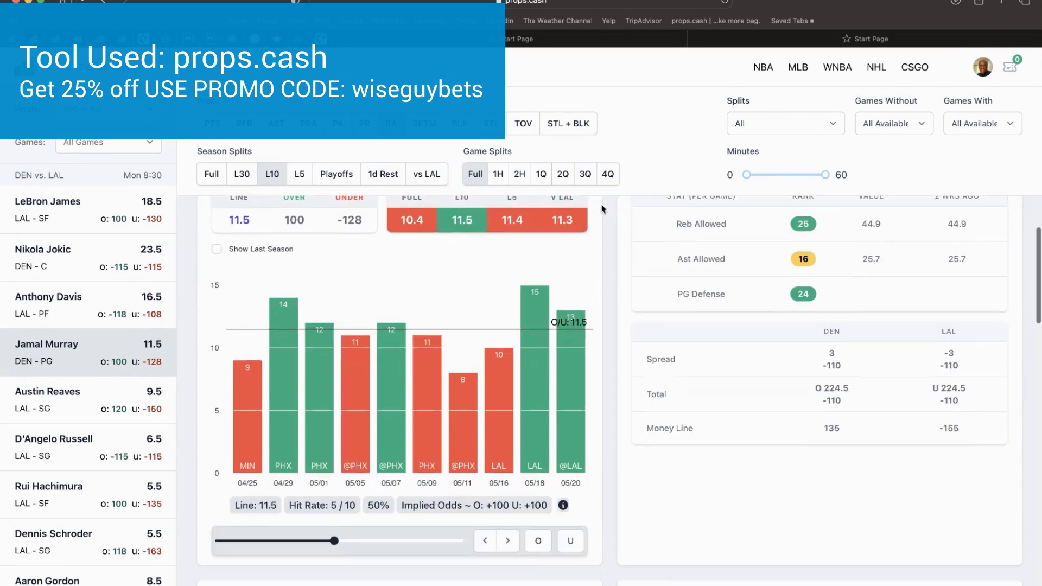
scroll(603, 209, "down", 1)
scroll(603, 209, "down", 1)
scroll(602, 208, "up", 5)
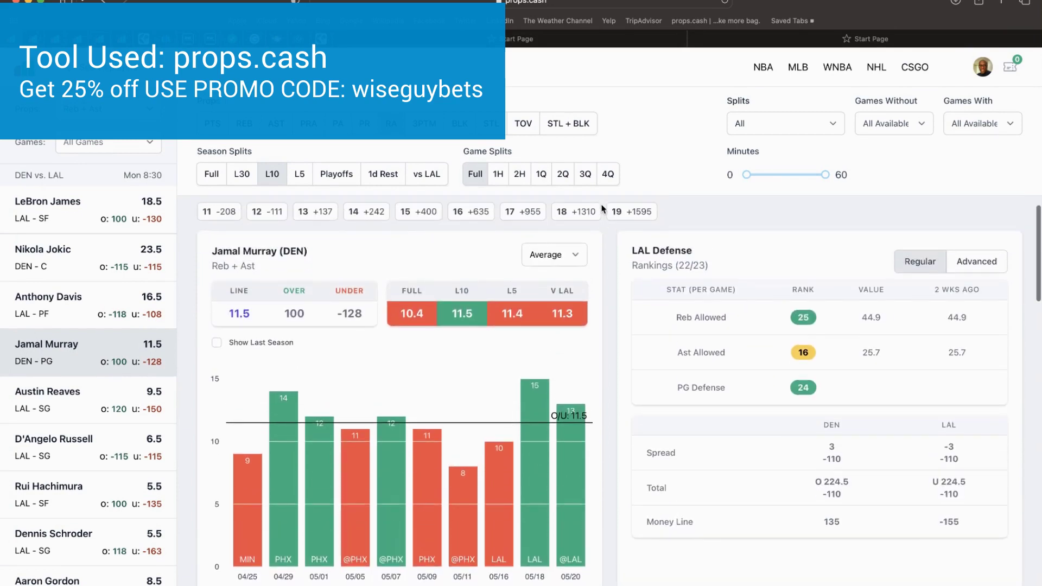
scroll(590, 210, "down", 1)
scroll(590, 210, "down", 3)
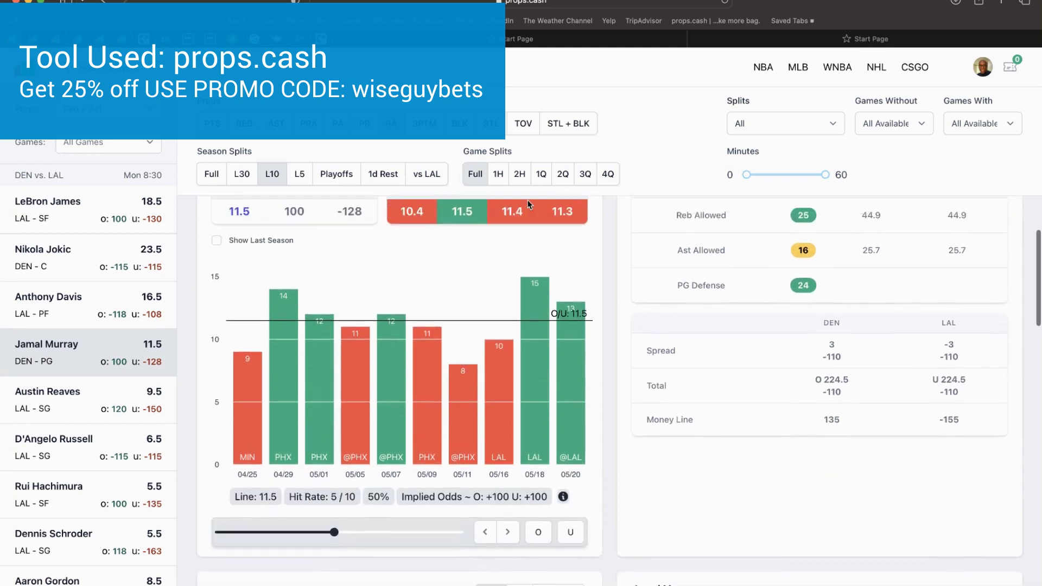
scroll(589, 347, "down", 3)
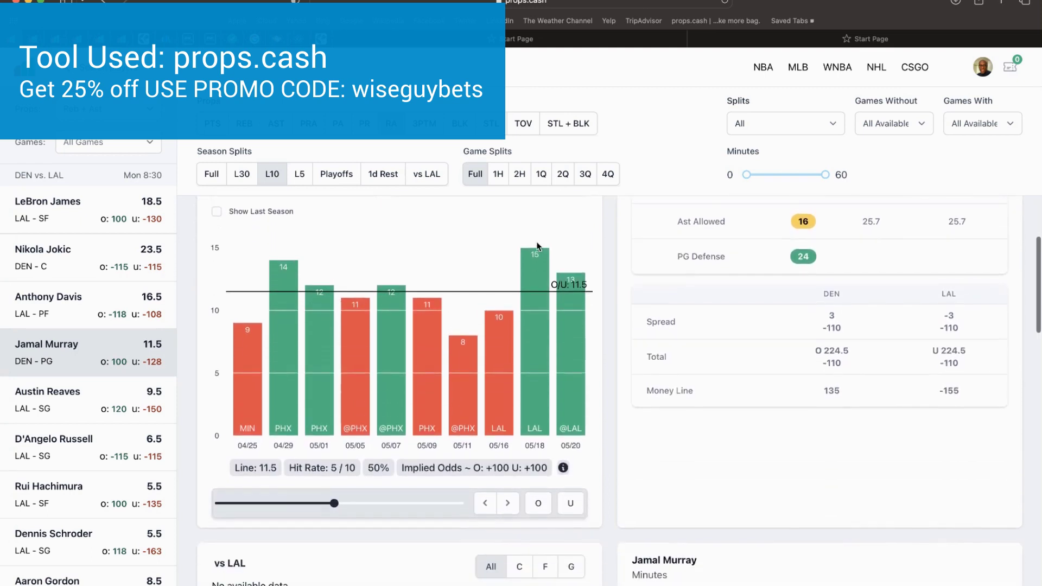
scroll(587, 418, "up", 1)
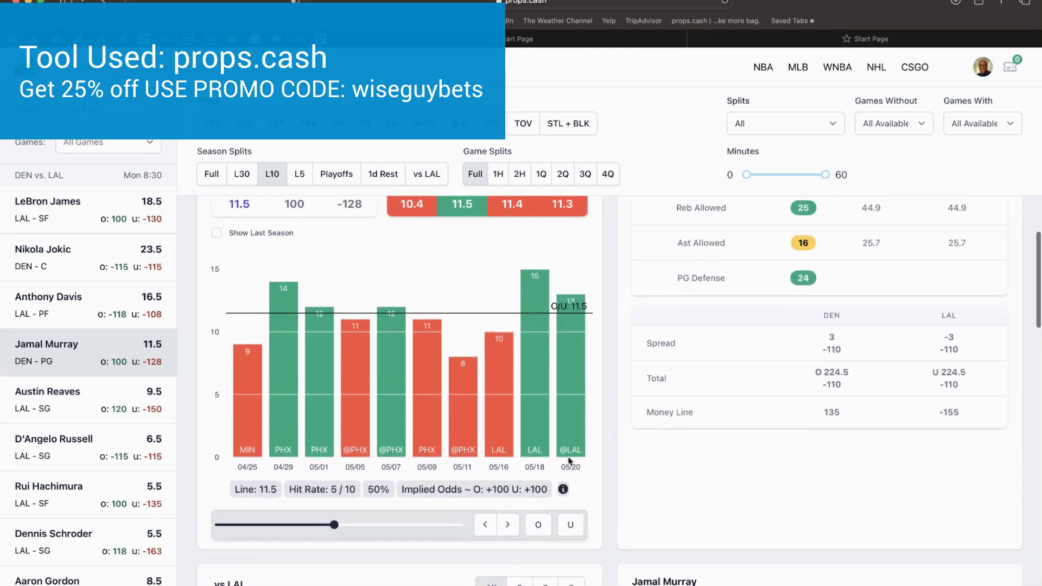
scroll(525, 502, "up", 1)
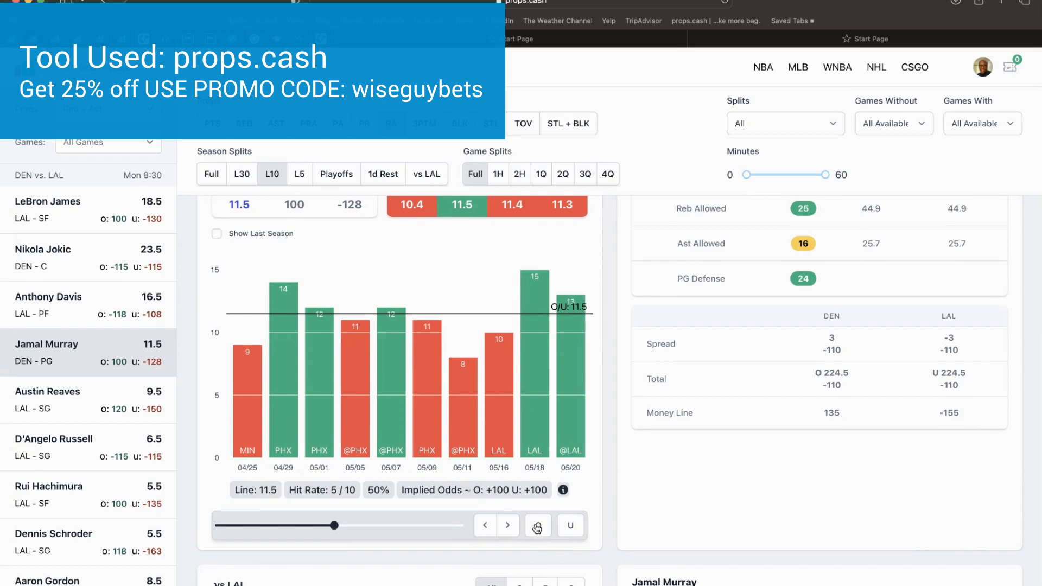
Add Jamal Murray Over 11.5 Reb + Ast and review it in Ticket Builder at +100.
left_click(537, 526)
scroll(537, 525, "down", 1)
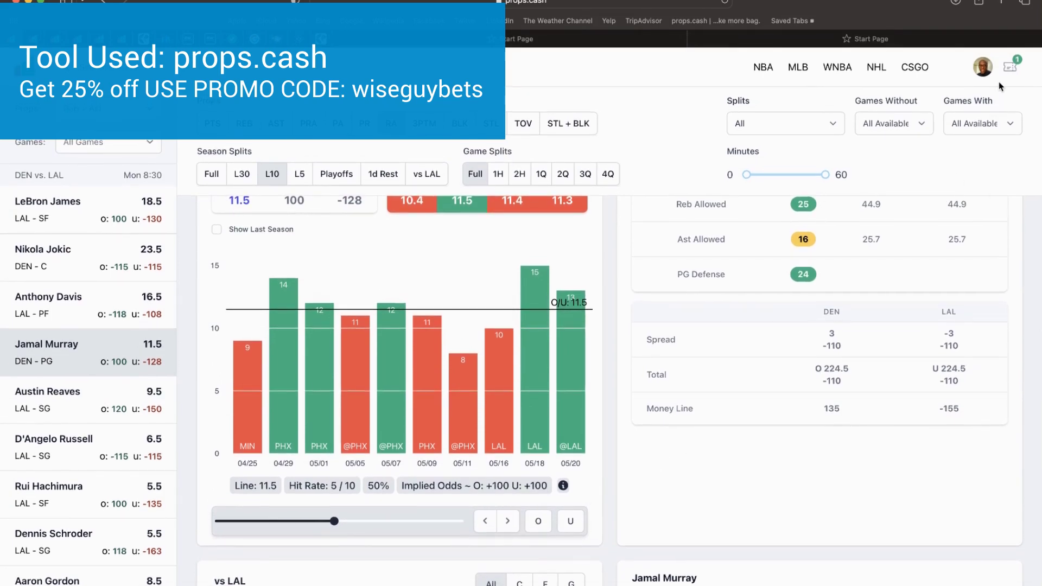
left_click(1009, 68)
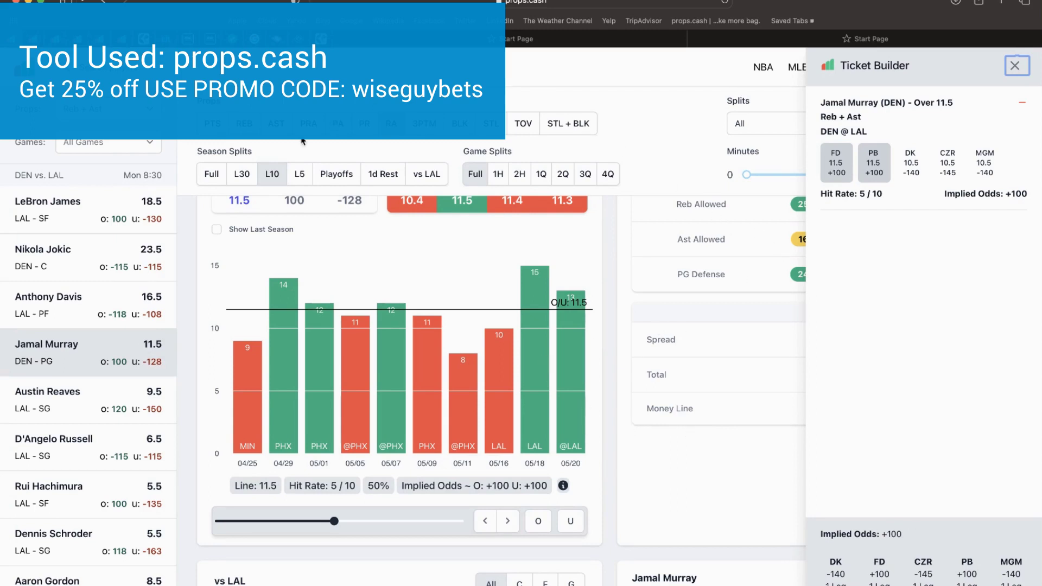
Return to Hit Rates, filtered to Ast props for DEN vs. LAL, sorted by Proj Diff.
scroll(415, 208, "down", 5)
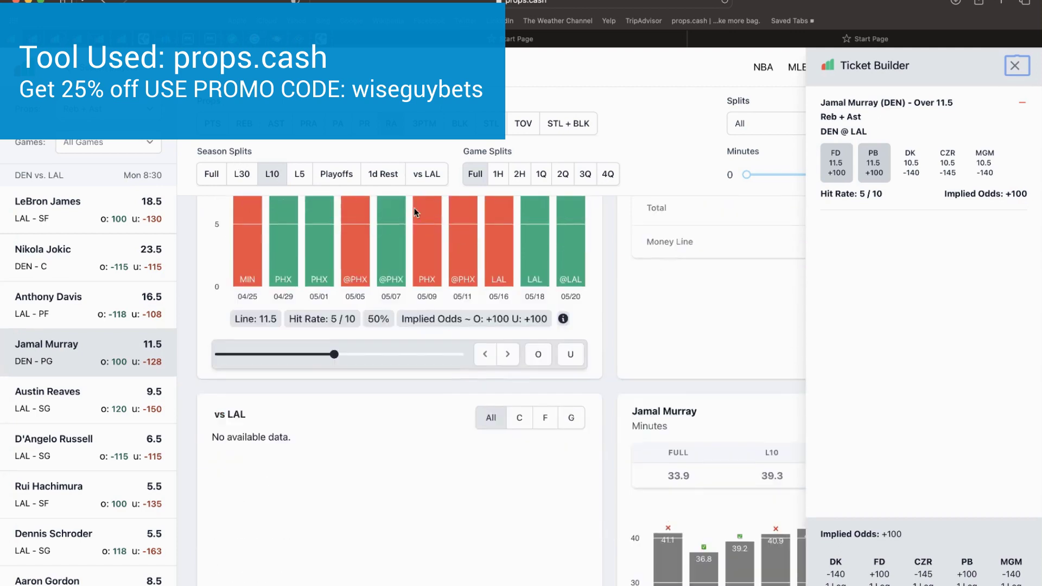
scroll(325, 217, "up", 8)
left_click(209, 219)
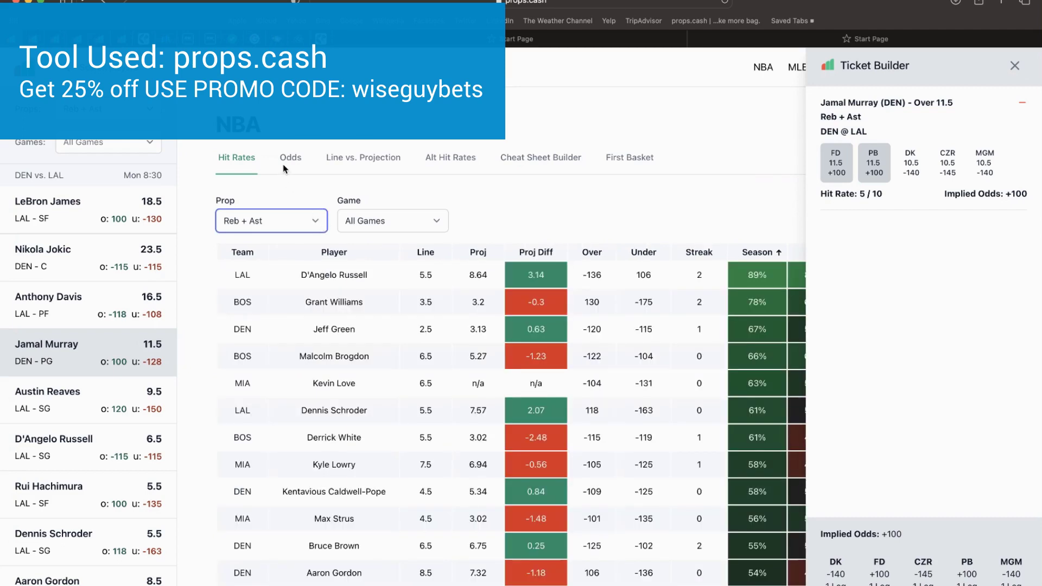
key("a")
key("Tab")
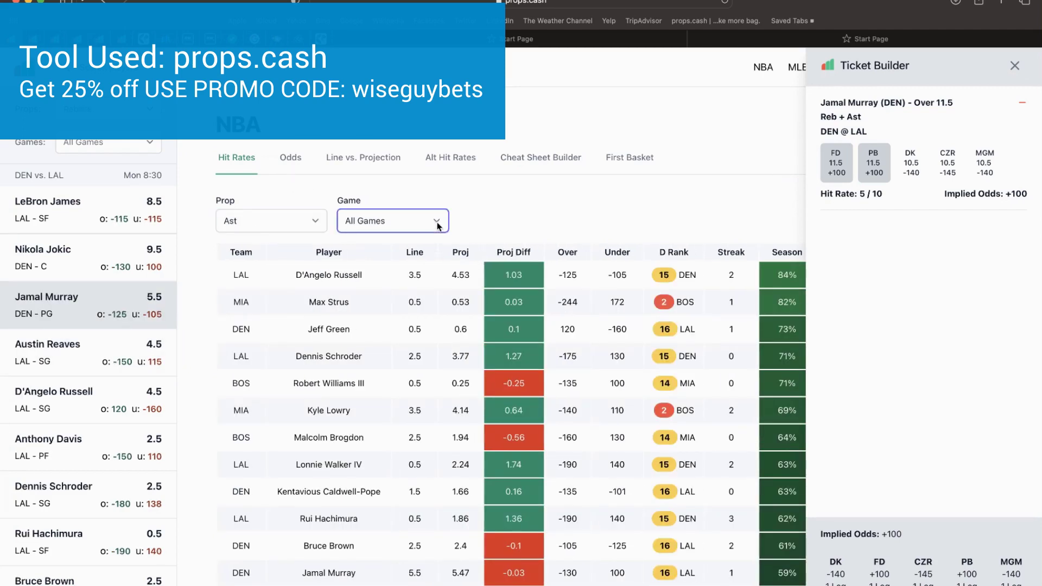
key("d")
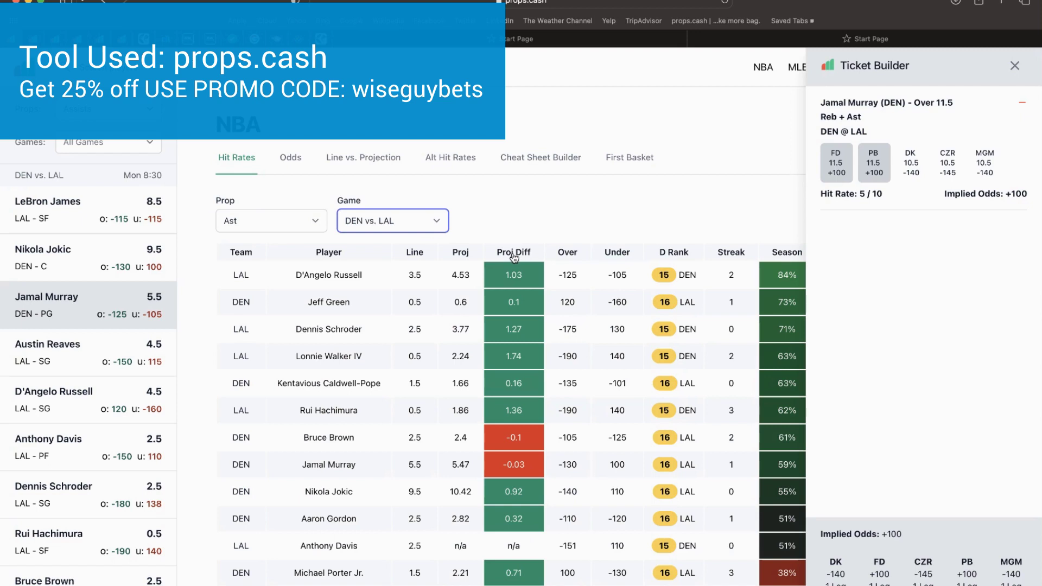
left_click(514, 258)
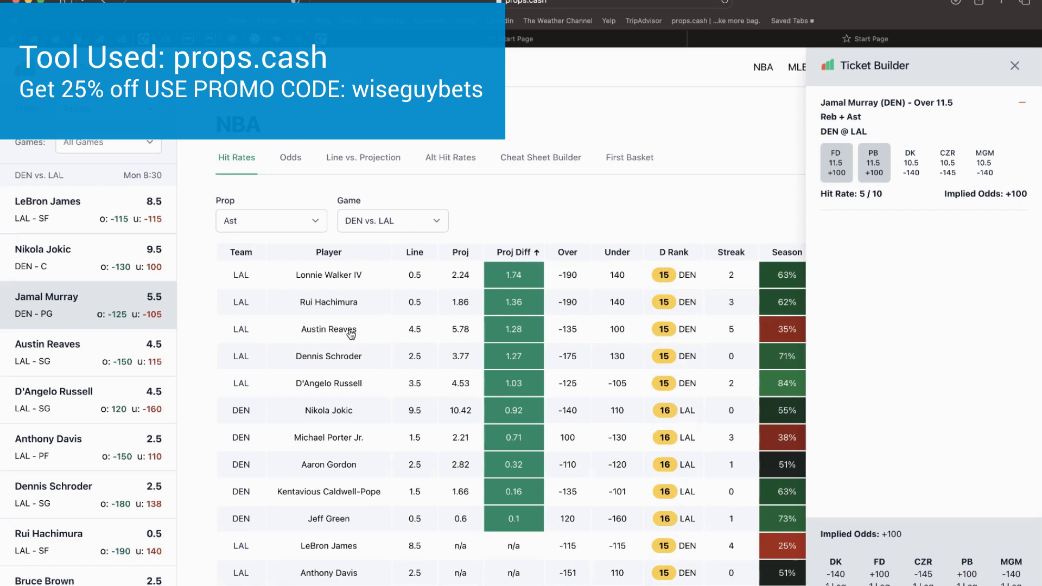
Open Austin Reaves' assists page and view his 6-of-10 chart at the 4.5 line.
left_click(350, 334)
scroll(500, 331, "down", 4)
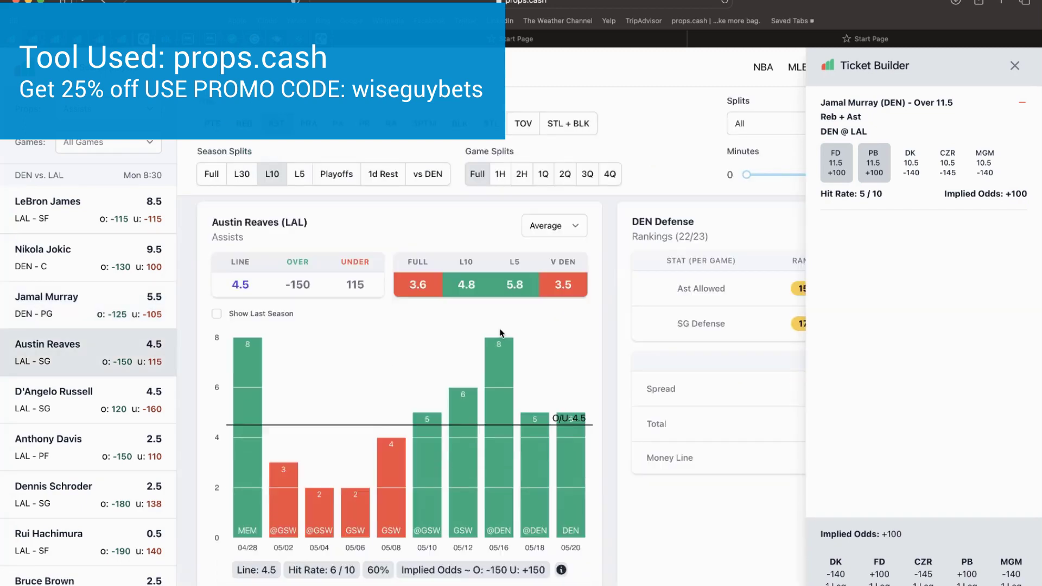
scroll(499, 329, "up", 2)
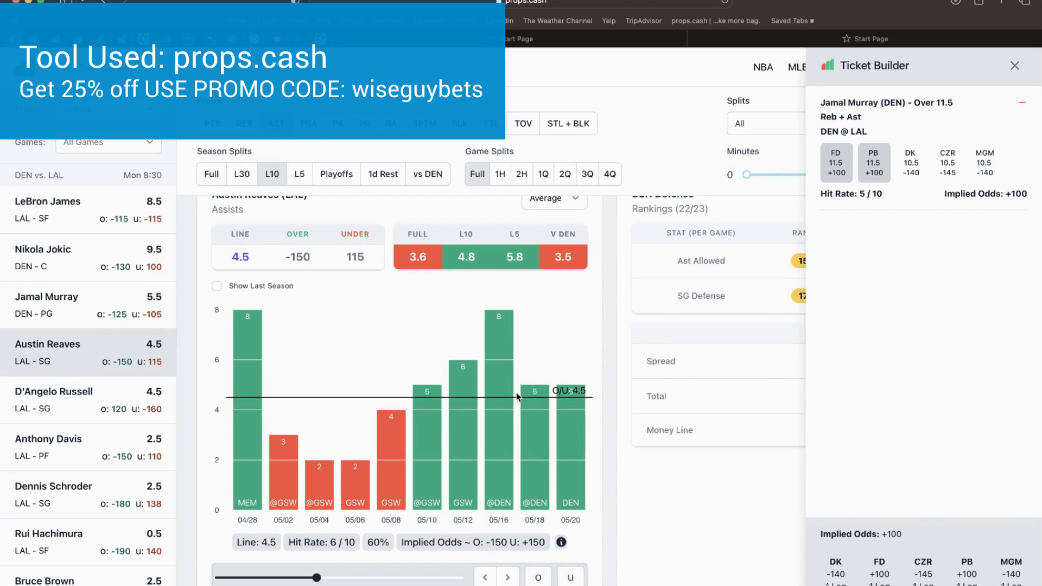
scroll(519, 393, "down", 3)
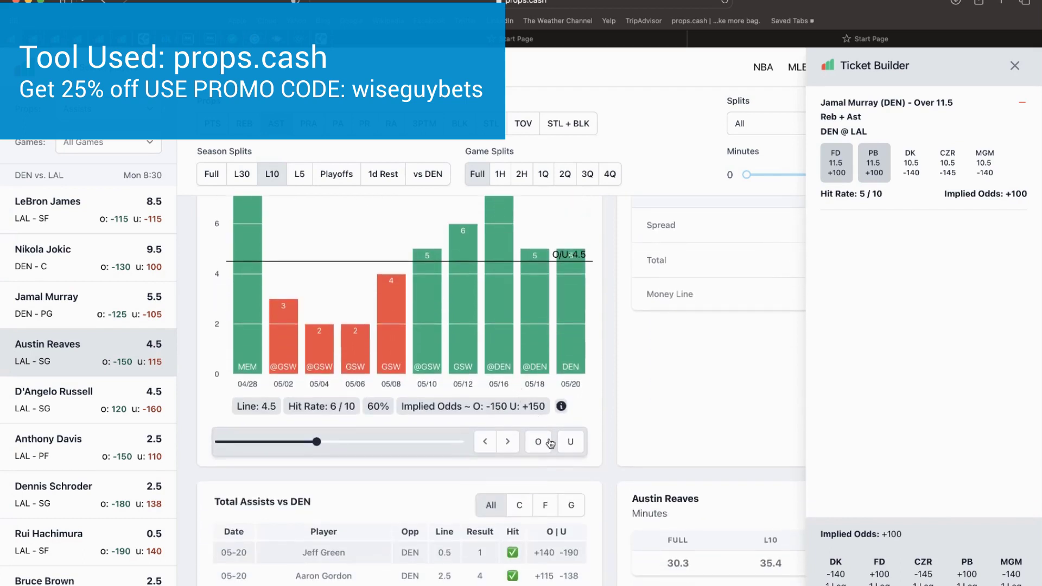
Add Austin Reaves Over 4.5 assists as the second leg, making the ticket +233.
left_click(548, 444)
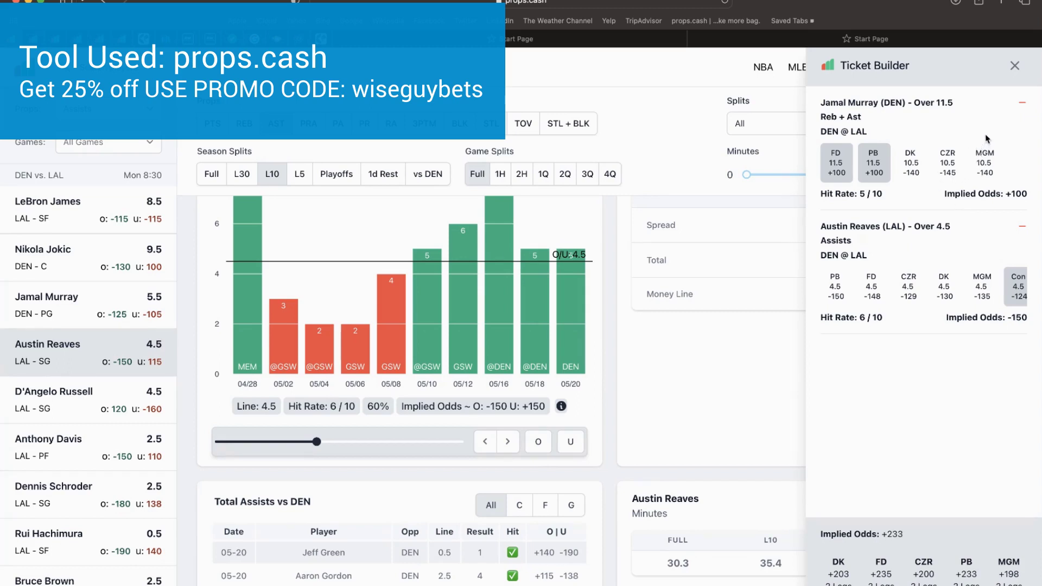
Remove the Jamal Murray leg and add Austin Reaves Under 4.5 assists, making +317.
left_click(1023, 105)
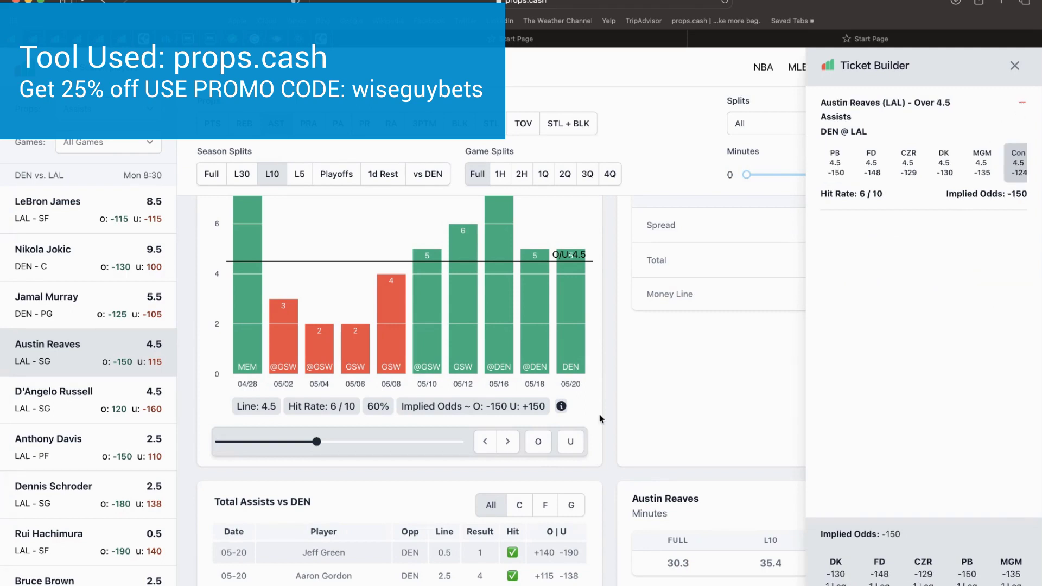
left_click(571, 443)
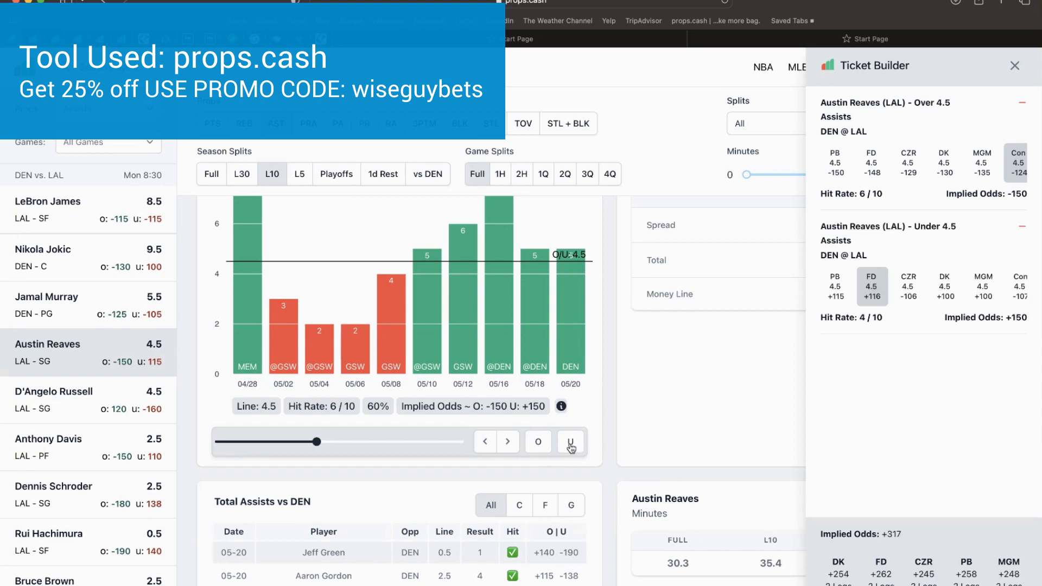